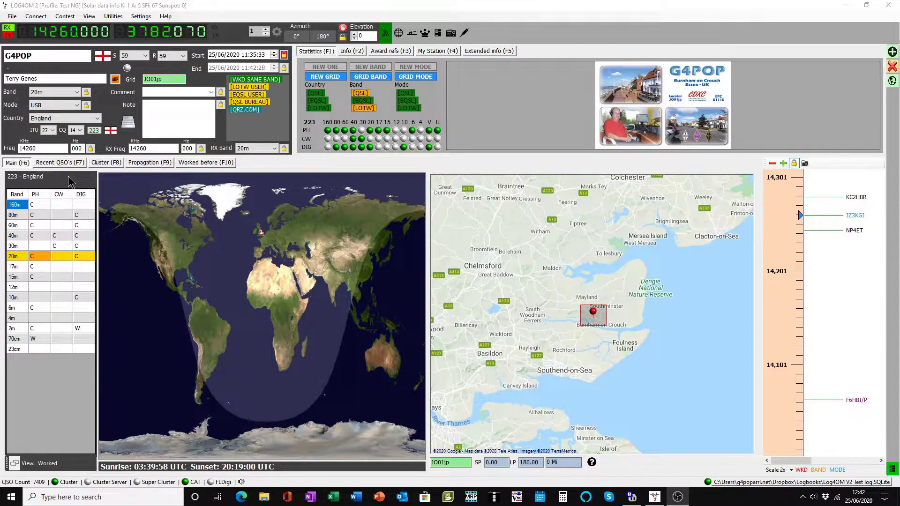
# Step: Show the Recent QSOs (F7) list of logged contacts
pyautogui.click(57, 164)
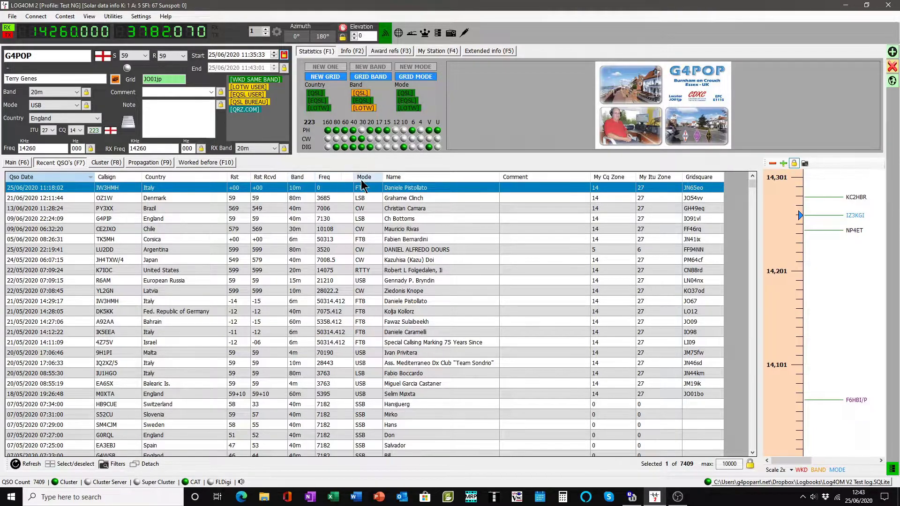
# Step: Tick QSO End Date in the grid's table layout so it appears after Qso Date
pyautogui.rightClick(187, 176)
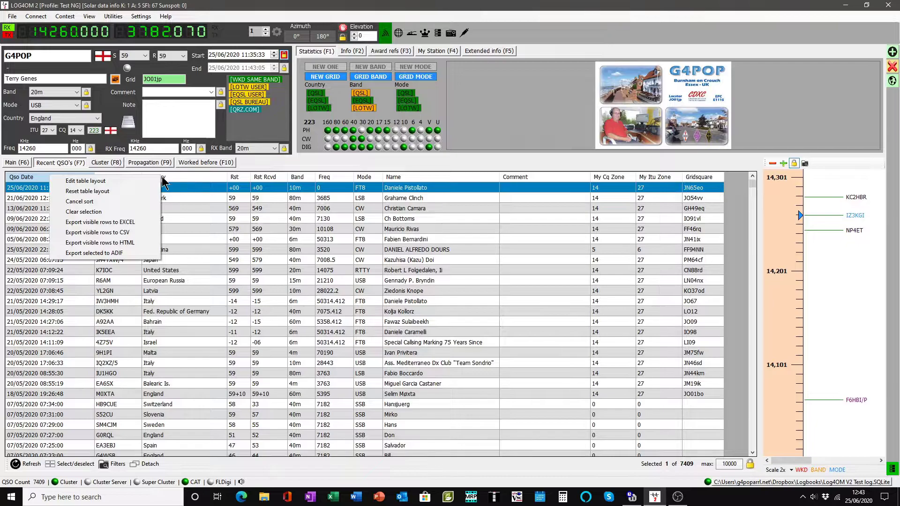
pyautogui.click(92, 184)
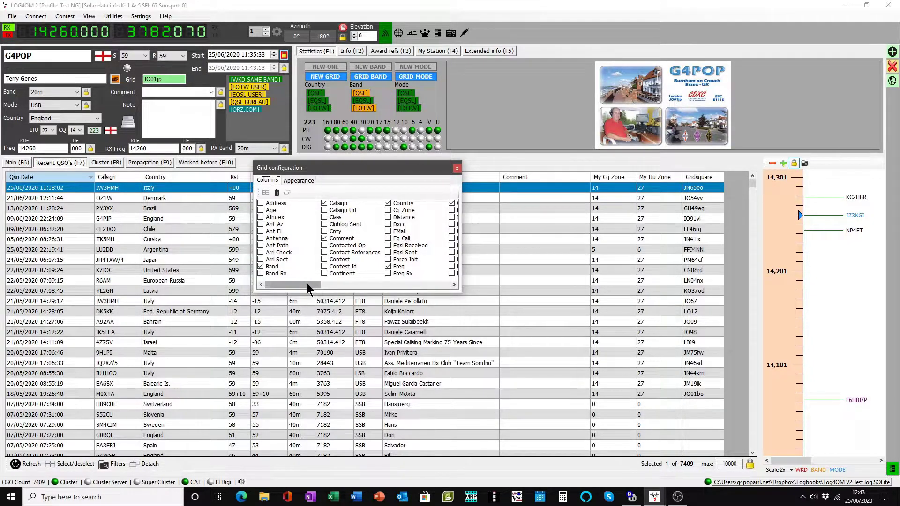
pyautogui.moveTo(307, 283); pyautogui.dragTo(401, 291)
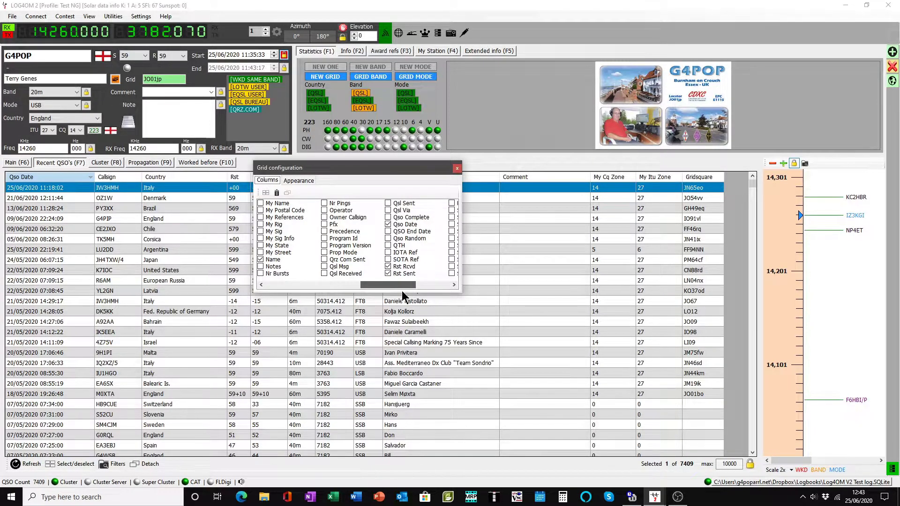
pyautogui.click(388, 231)
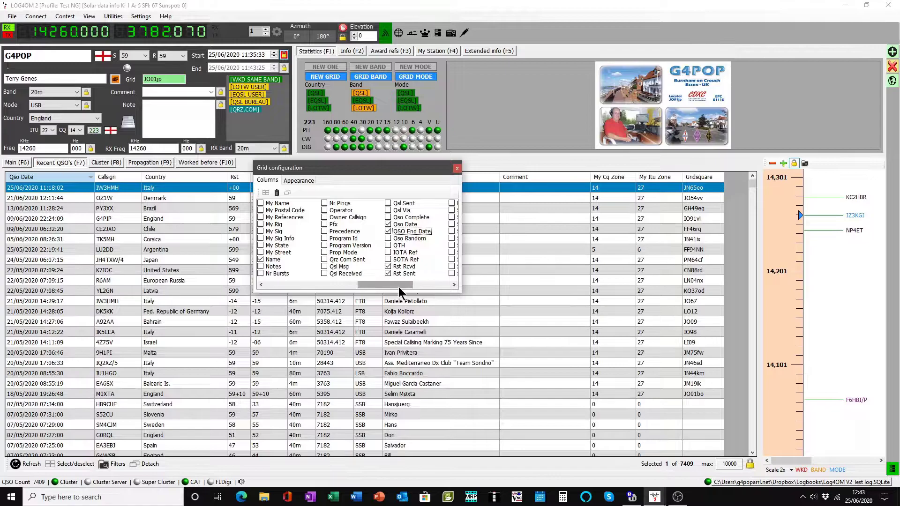
pyautogui.click(457, 168)
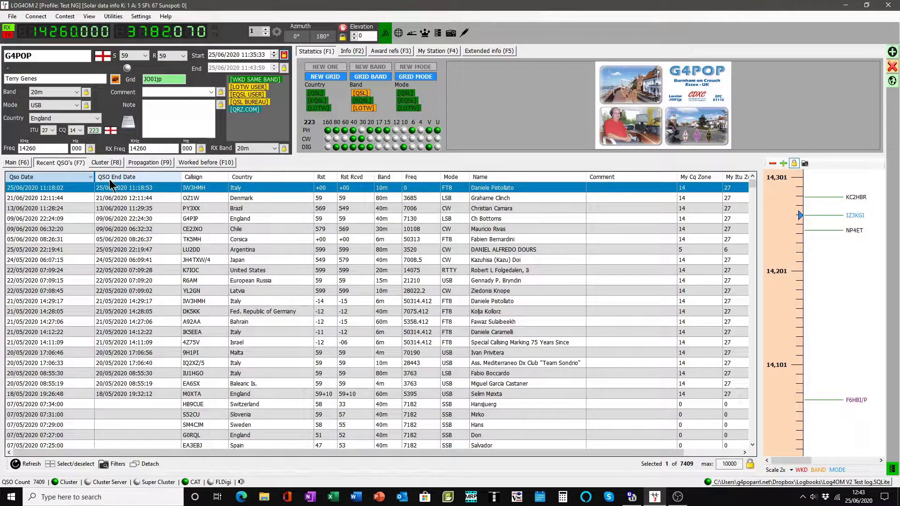
pyautogui.moveTo(108, 180); pyautogui.dragTo(171, 178)
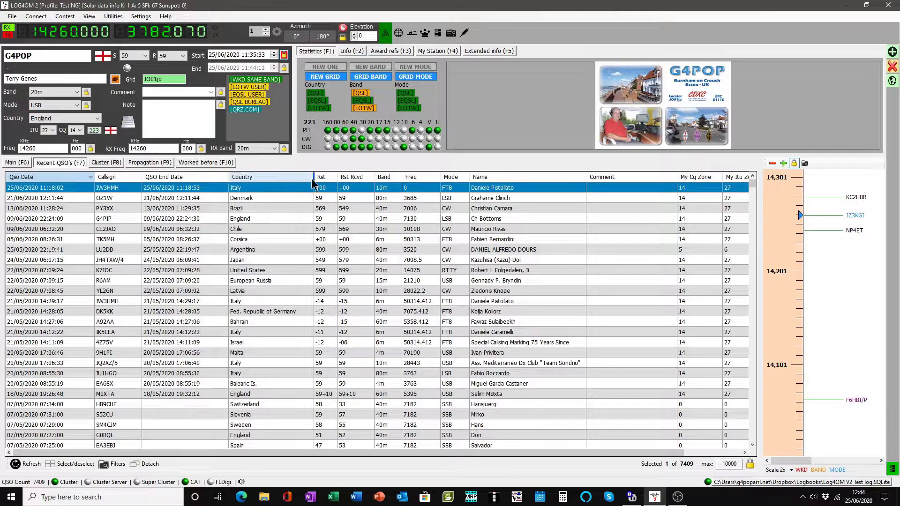
pyautogui.moveTo(425, 185); pyautogui.dragTo(573, 183)
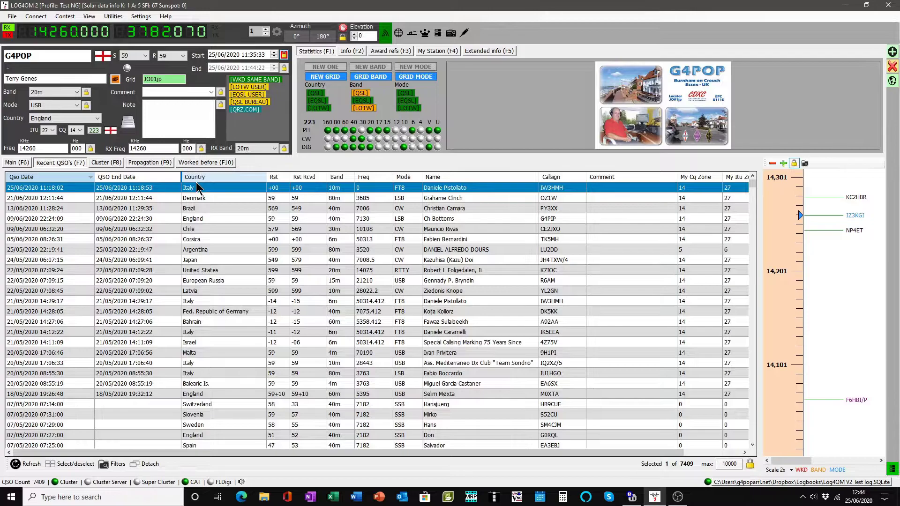
pyautogui.moveTo(196, 186); pyautogui.dragTo(199, 188)
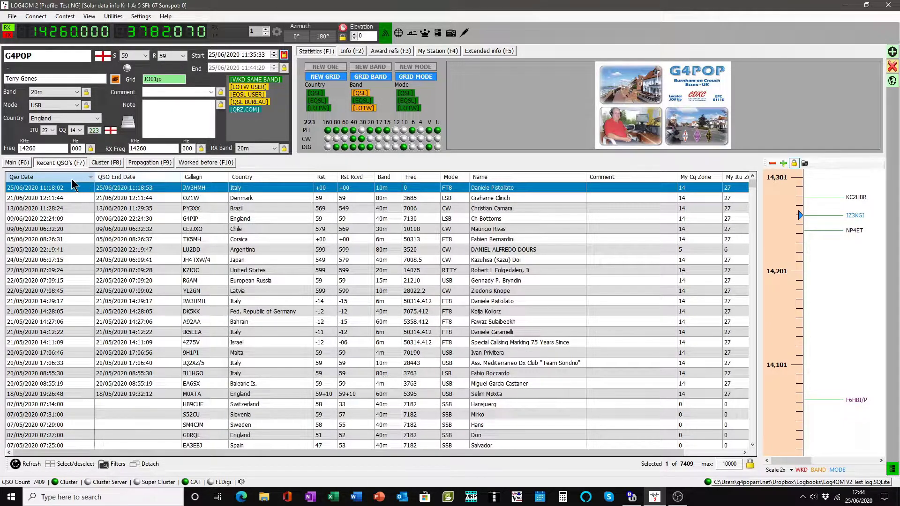
# Step: Rename the Qso Date column to 'Qso Start Date' in the grid's table layout
pyautogui.rightClick(48, 181)
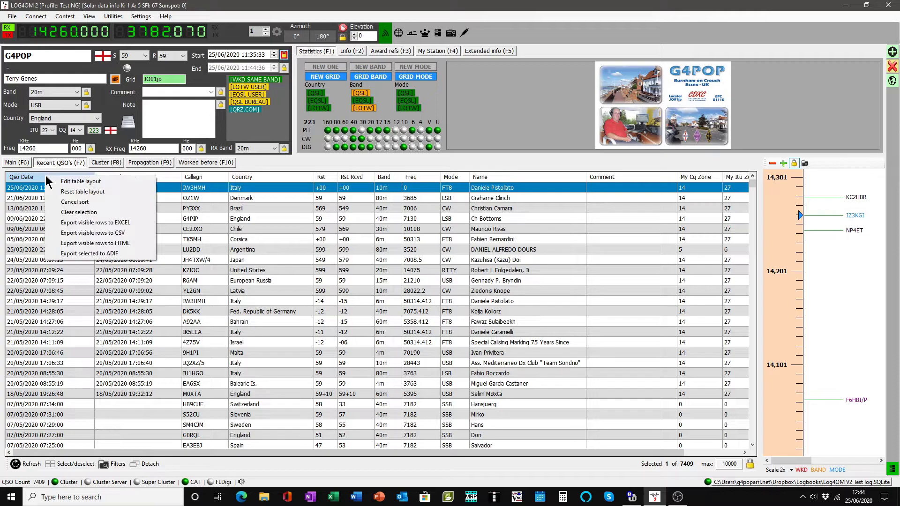
pyautogui.click(69, 183)
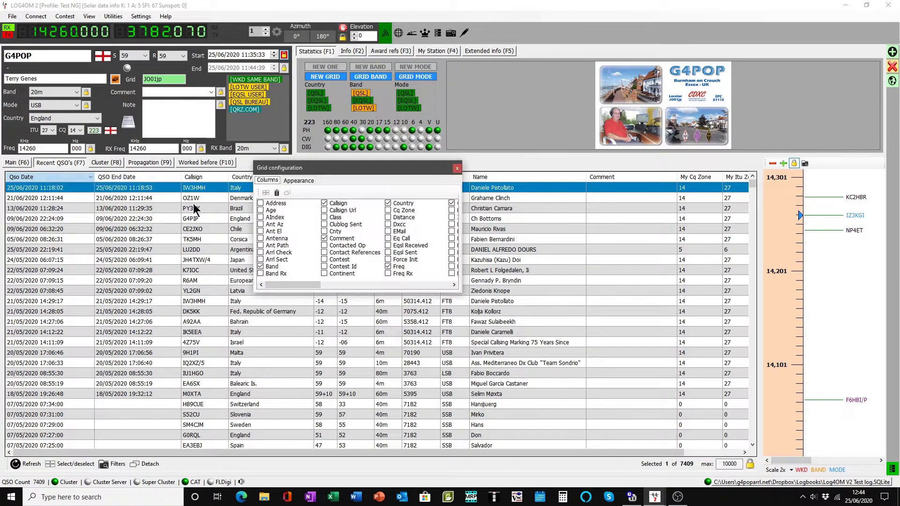
pyautogui.moveTo(308, 284); pyautogui.dragTo(397, 285)
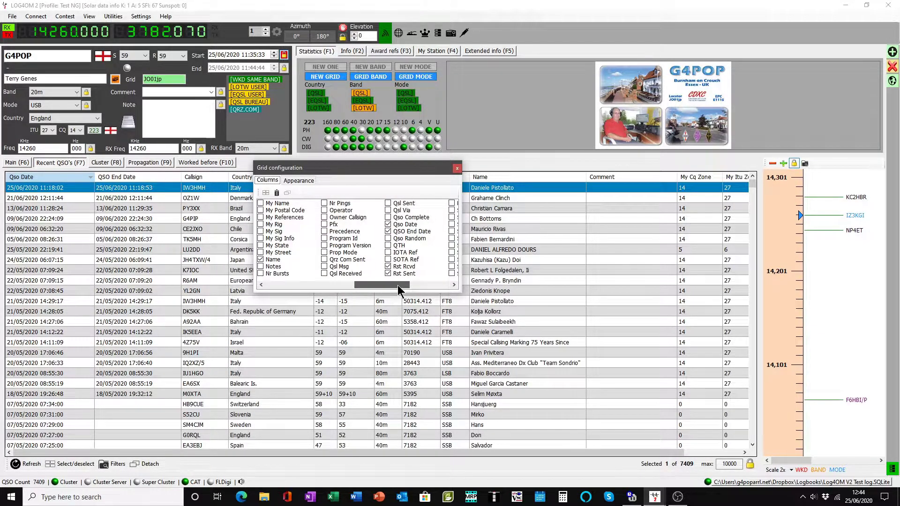
pyautogui.click(405, 224)
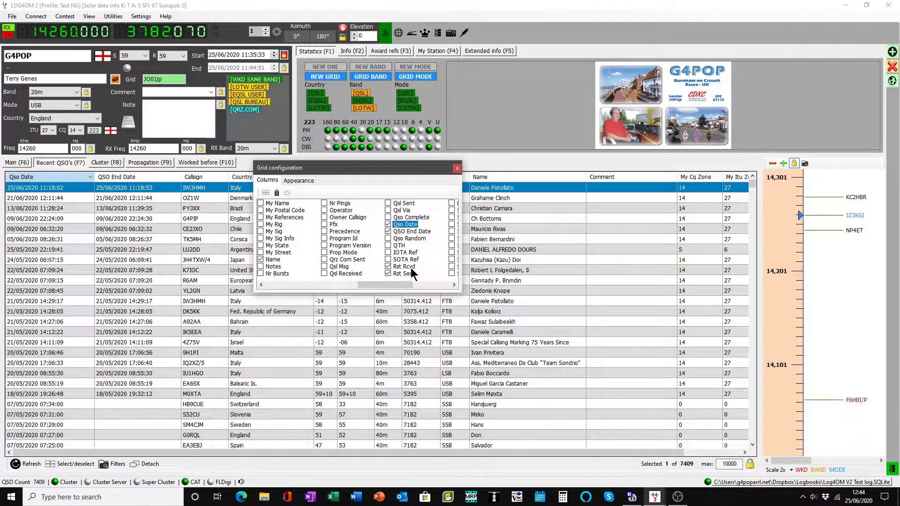
pyautogui.click(407, 227)
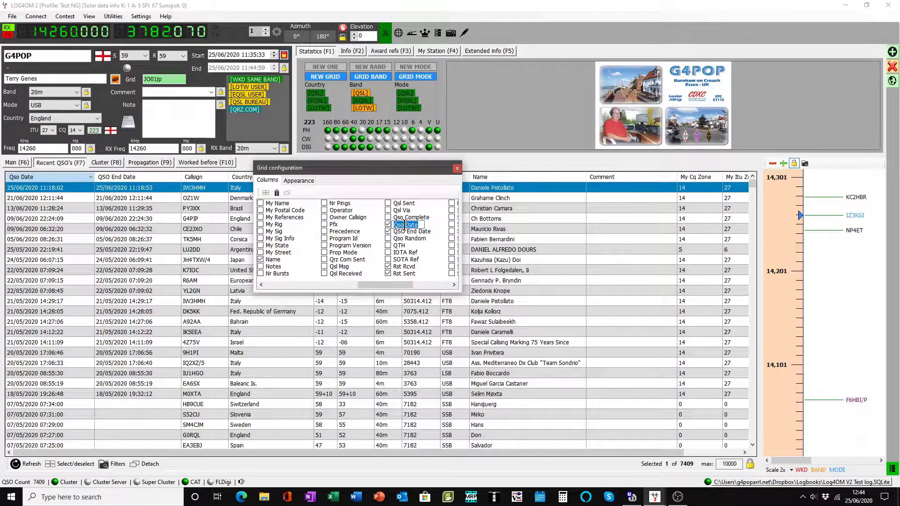
pyautogui.click(405, 225)
pyautogui.write('Start')
pyautogui.press('Return')
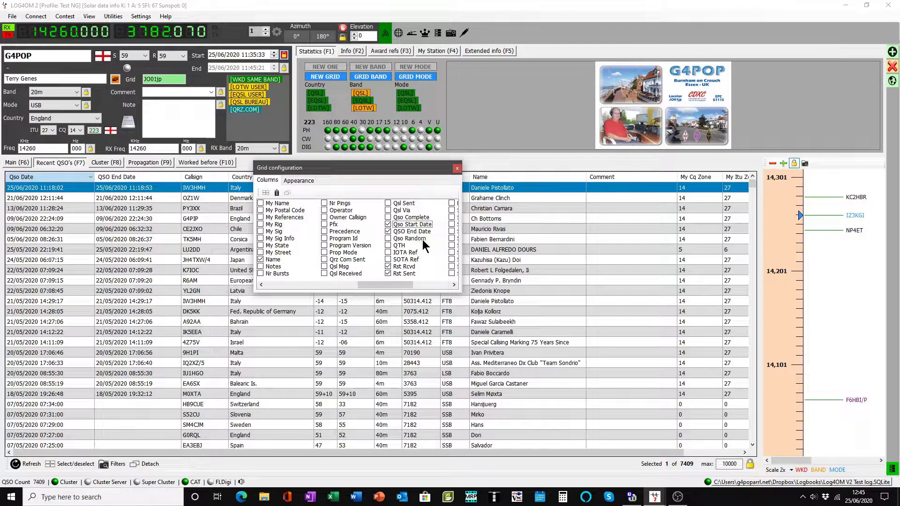
pyautogui.click(457, 168)
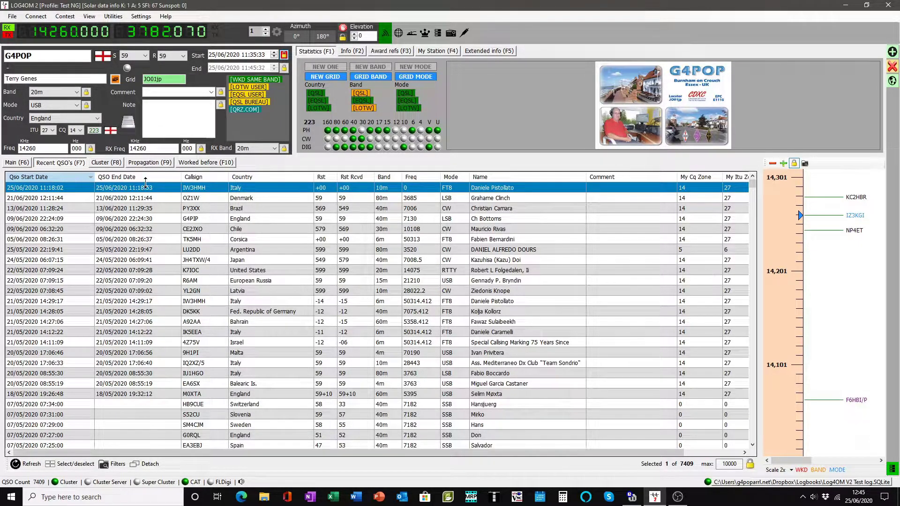
# Step: Open the Appearance settings of the grid's table layout
pyautogui.rightClick(74, 180)
pyautogui.click(83, 178)
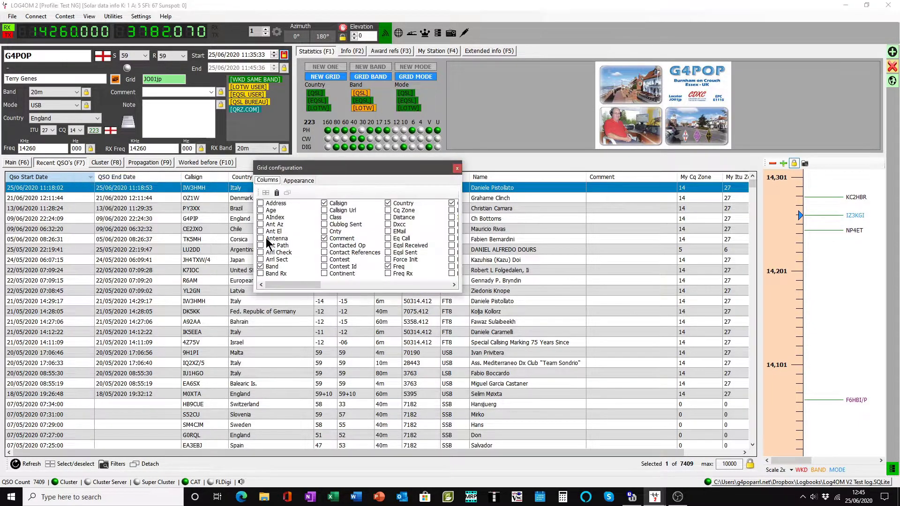
pyautogui.click(323, 238)
pyautogui.click(302, 181)
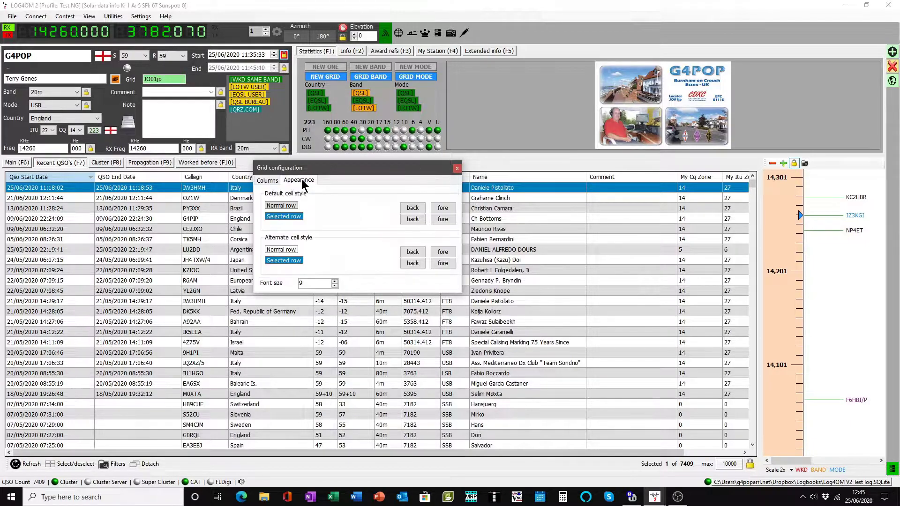
# Step: Raise the grid font size to 13, then return it to 9
pyautogui.click(335, 282)
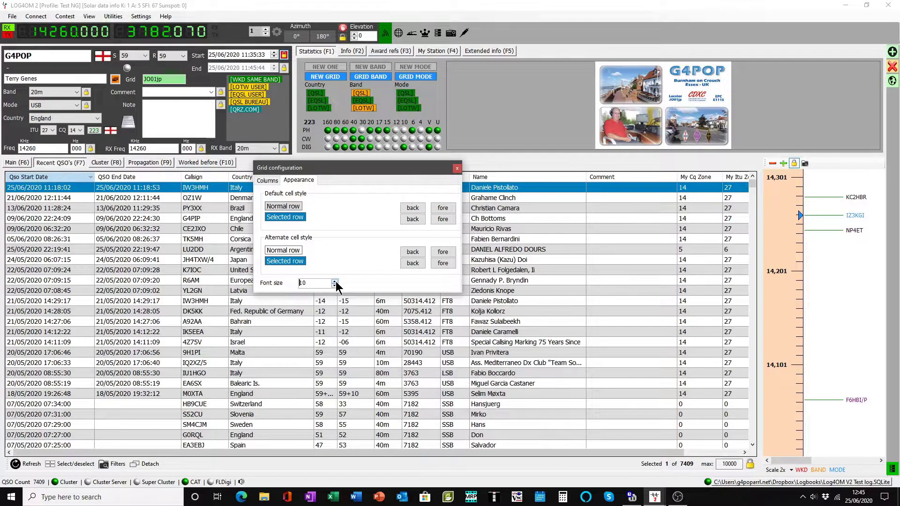
pyautogui.click(335, 281)
pyautogui.click(335, 281)
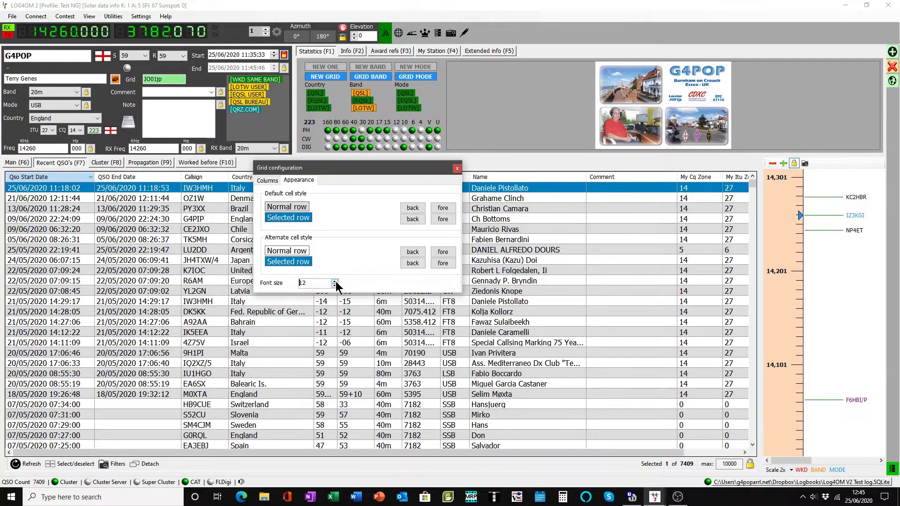
pyautogui.click(336, 281)
pyautogui.click(335, 286)
pyautogui.click(335, 286)
pyautogui.click(335, 285)
pyautogui.click(335, 285)
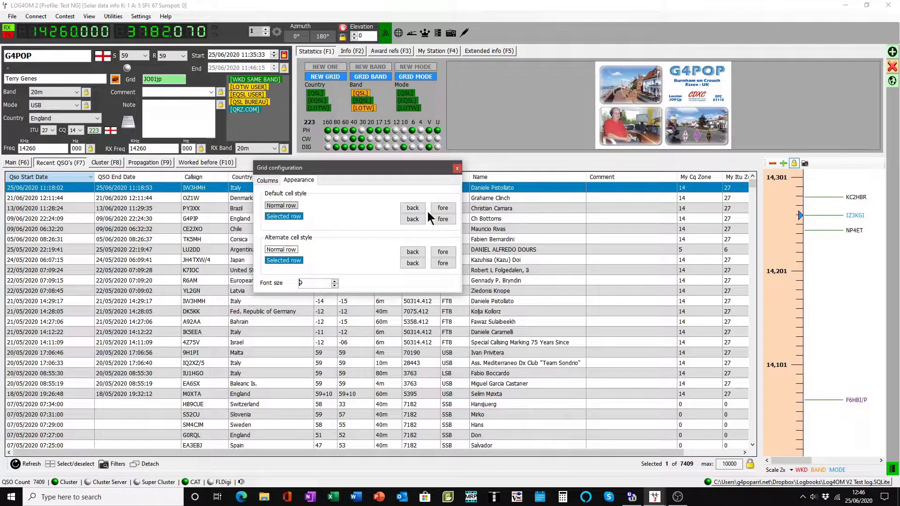
# Step: Set default row background to light yellow and alternate row text to red
pyautogui.click(410, 210)
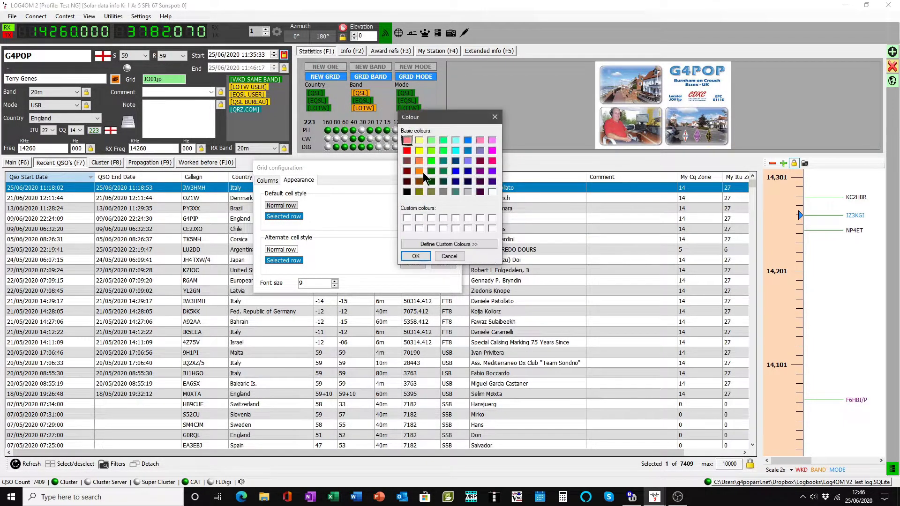
pyautogui.click(418, 140)
pyautogui.click(416, 256)
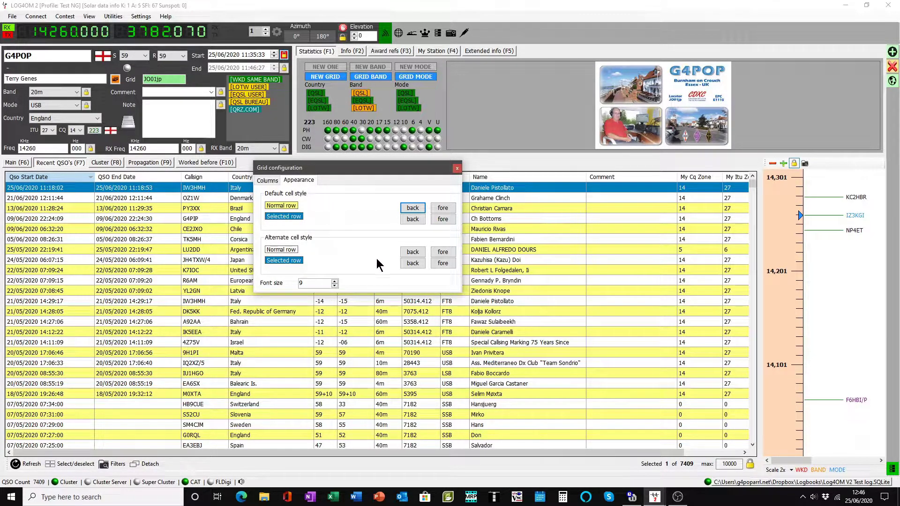
pyautogui.click(443, 264)
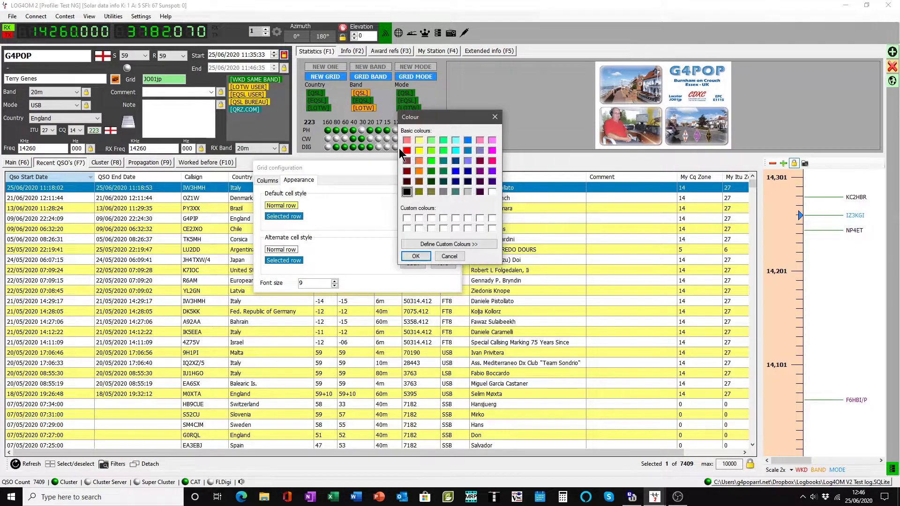
pyautogui.click(407, 151)
pyautogui.click(416, 256)
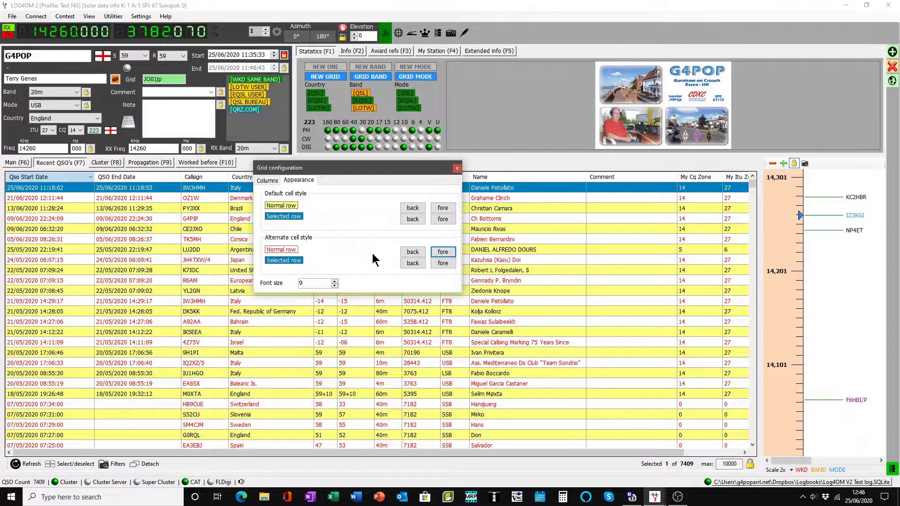
# Step: Set alternate row background to light yellow and alternate row text to black
pyautogui.click(413, 254)
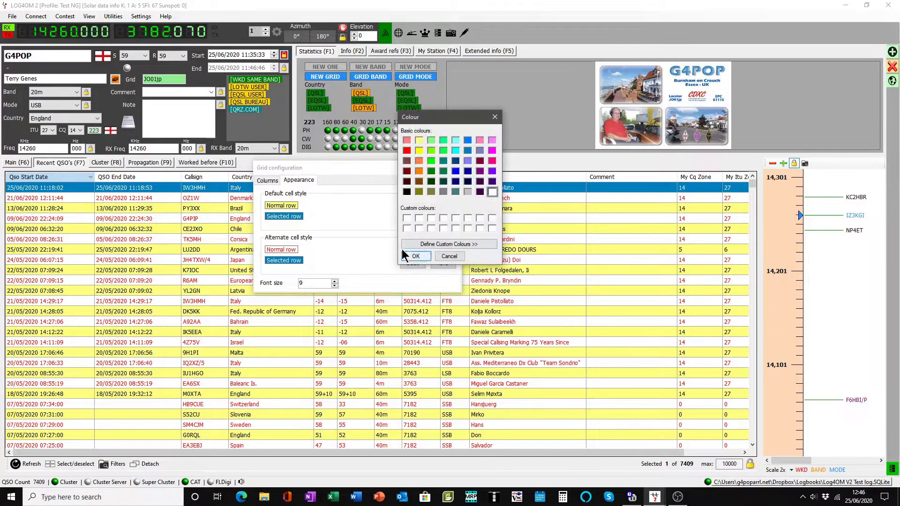
pyautogui.click(419, 140)
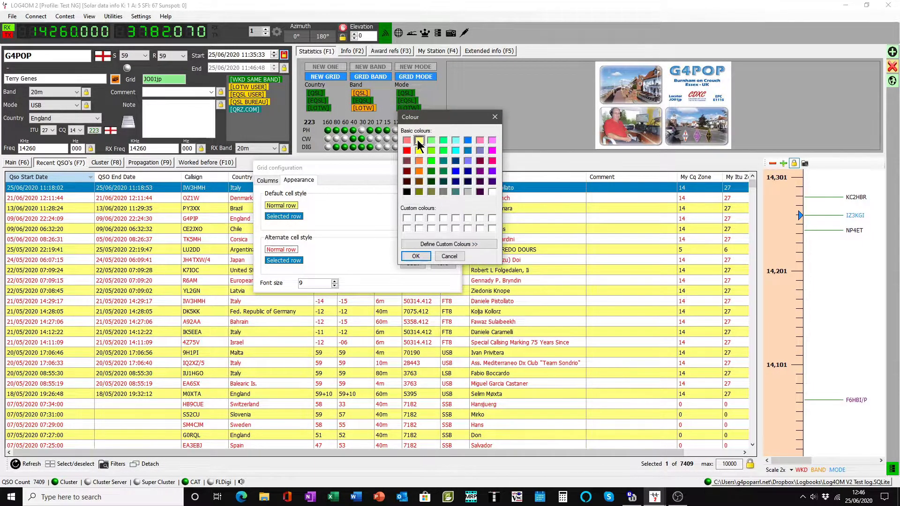
pyautogui.click(420, 254)
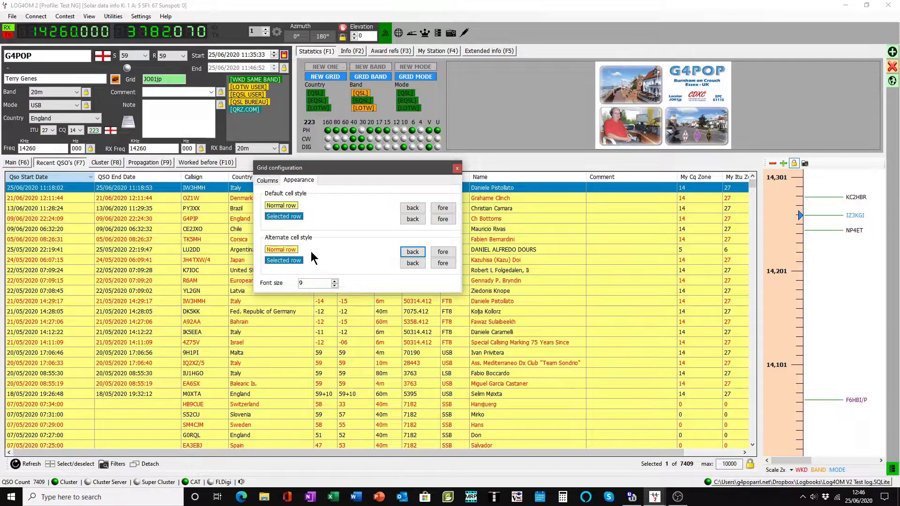
pyautogui.click(442, 251)
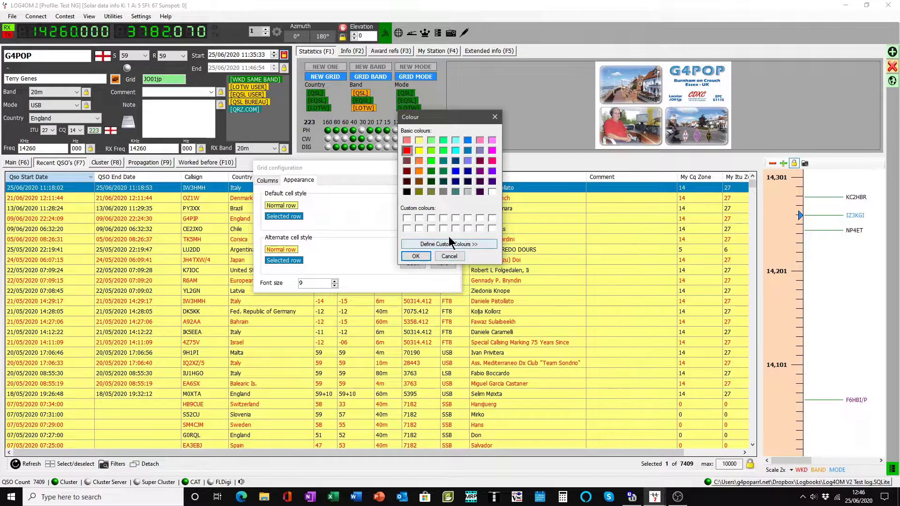
pyautogui.click(407, 192)
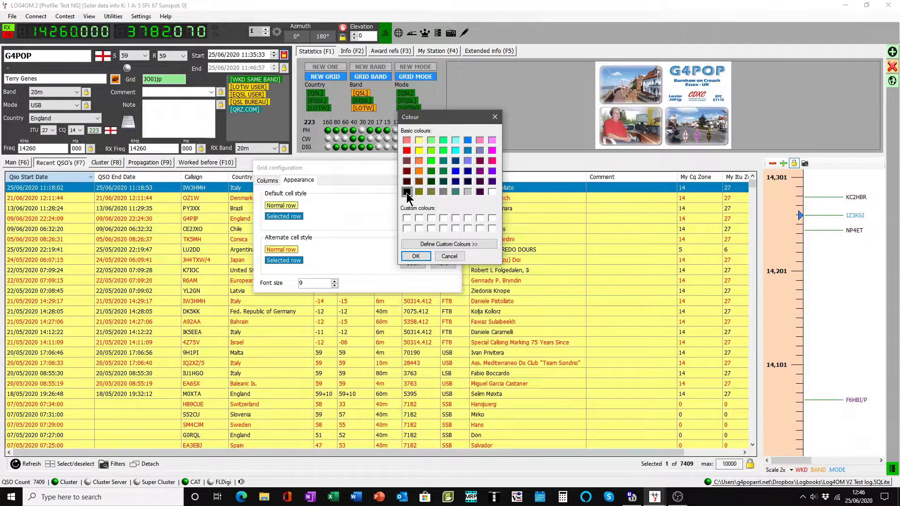
pyautogui.click(413, 258)
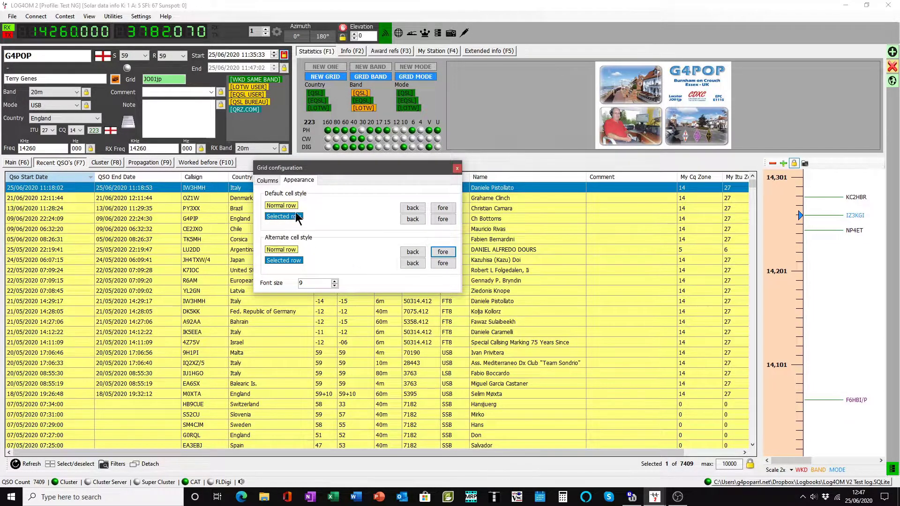
# Step: Set default row background to light grey and alternate row background to white
pyautogui.click(419, 208)
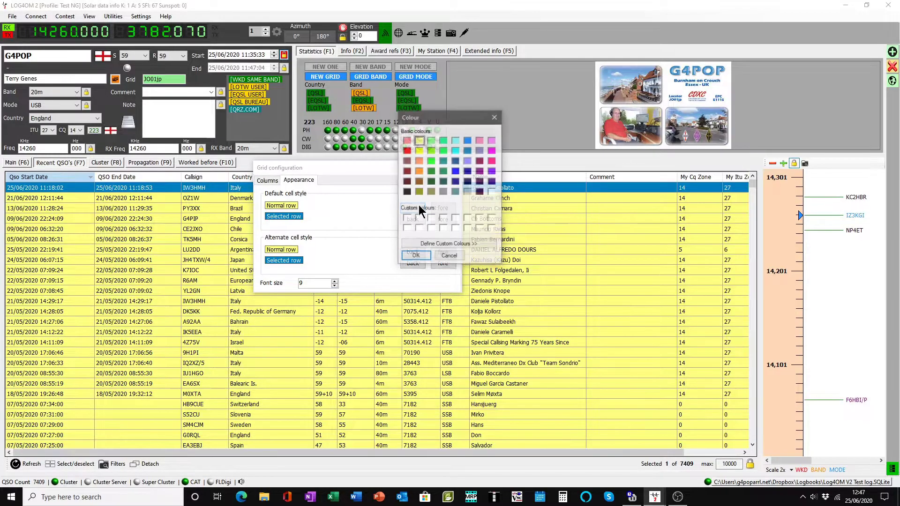
pyautogui.click(468, 192)
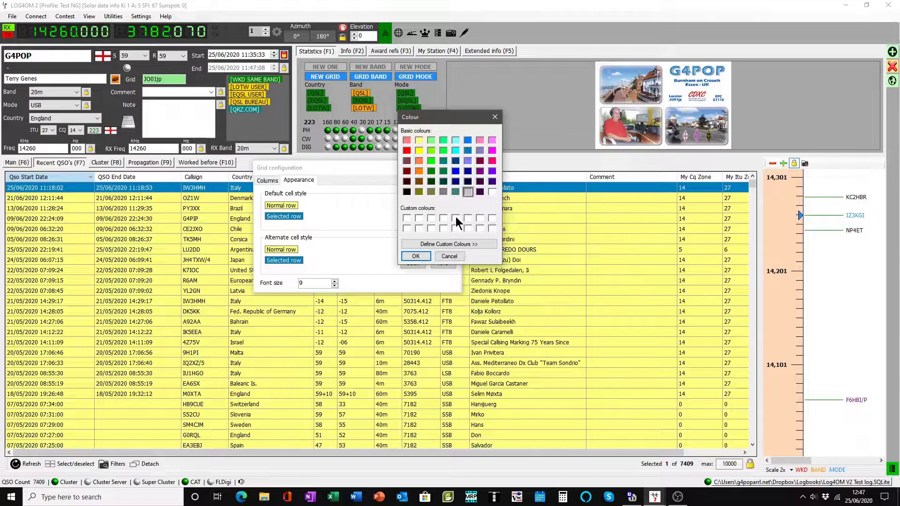
pyautogui.click(416, 257)
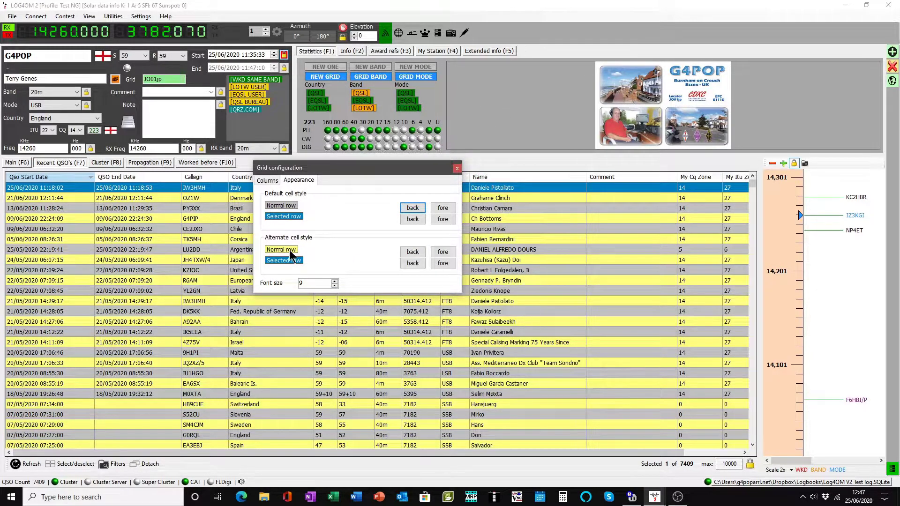
pyautogui.click(421, 249)
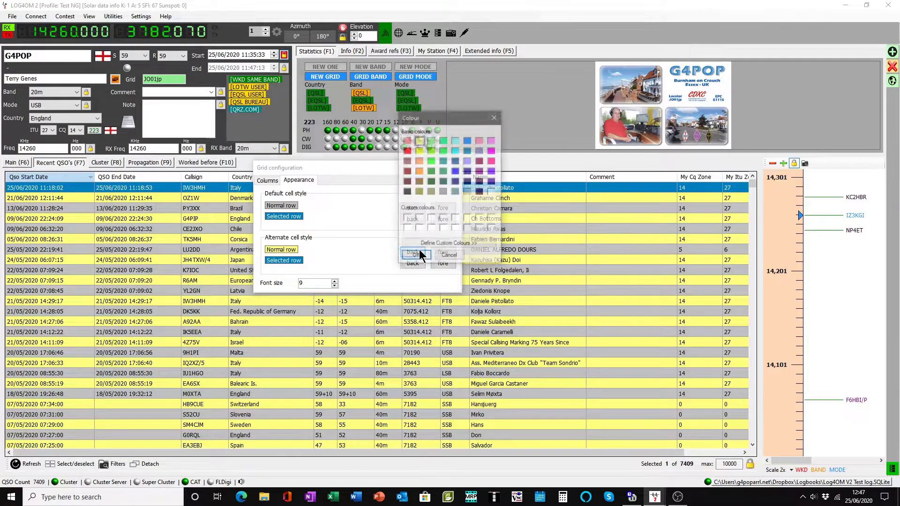
pyautogui.click(492, 192)
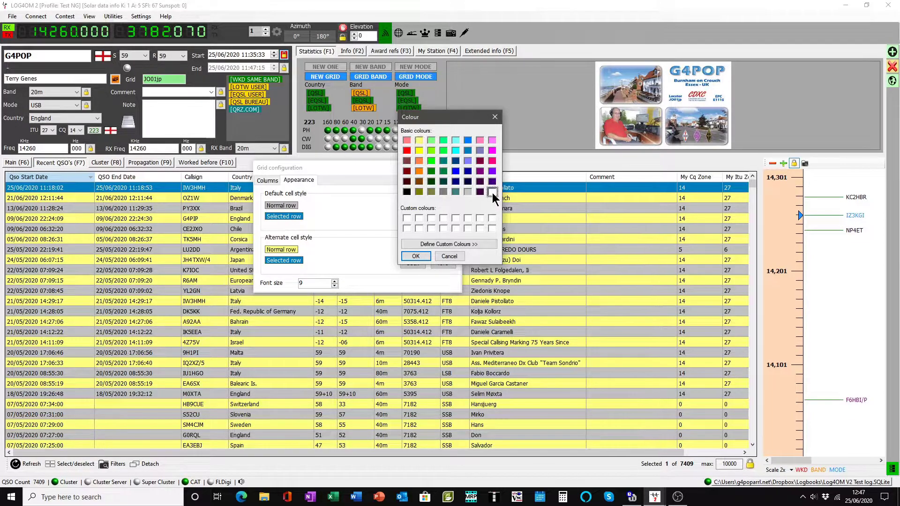
pyautogui.click(417, 256)
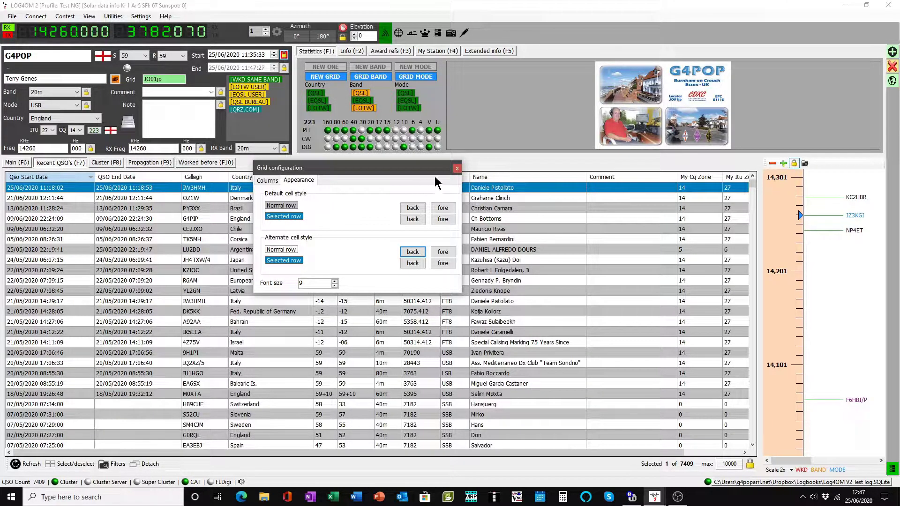
pyautogui.click(457, 167)
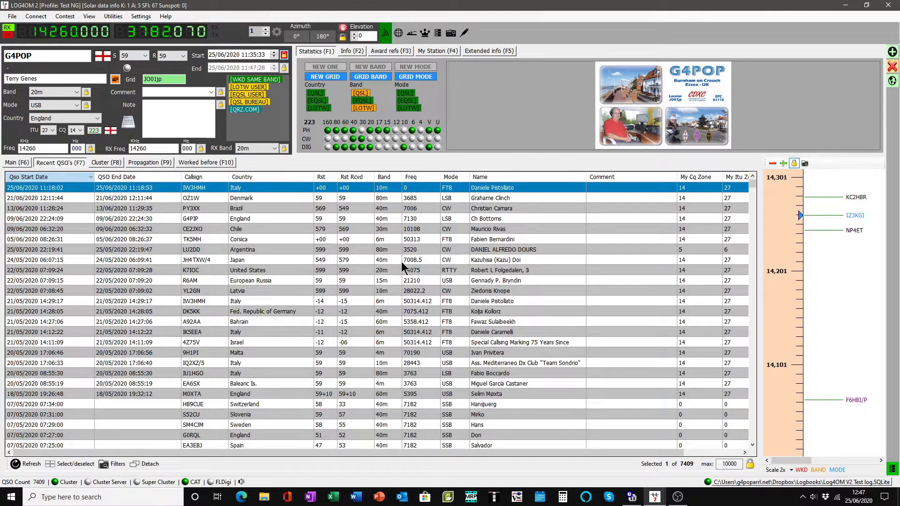
pyautogui.click(335, 259)
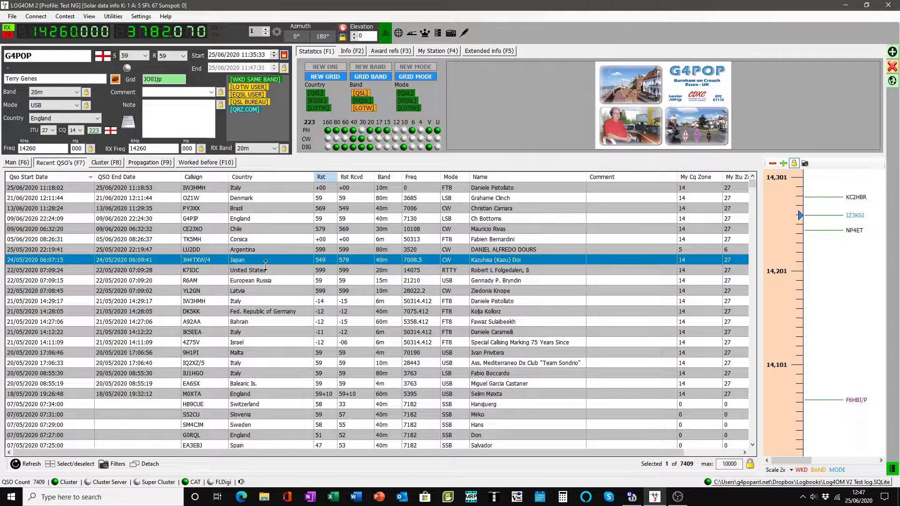
pyautogui.click(275, 229)
pyautogui.click(280, 208)
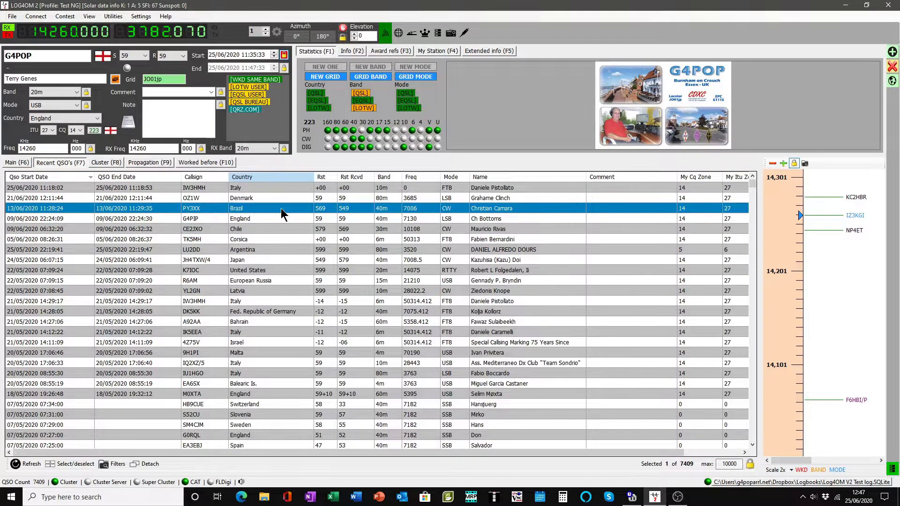
pyautogui.click(289, 312)
pyautogui.click(257, 251)
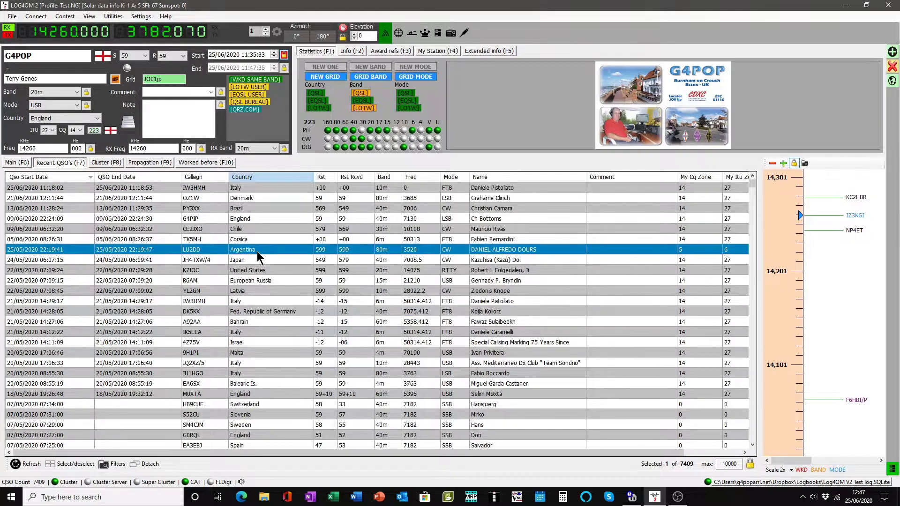